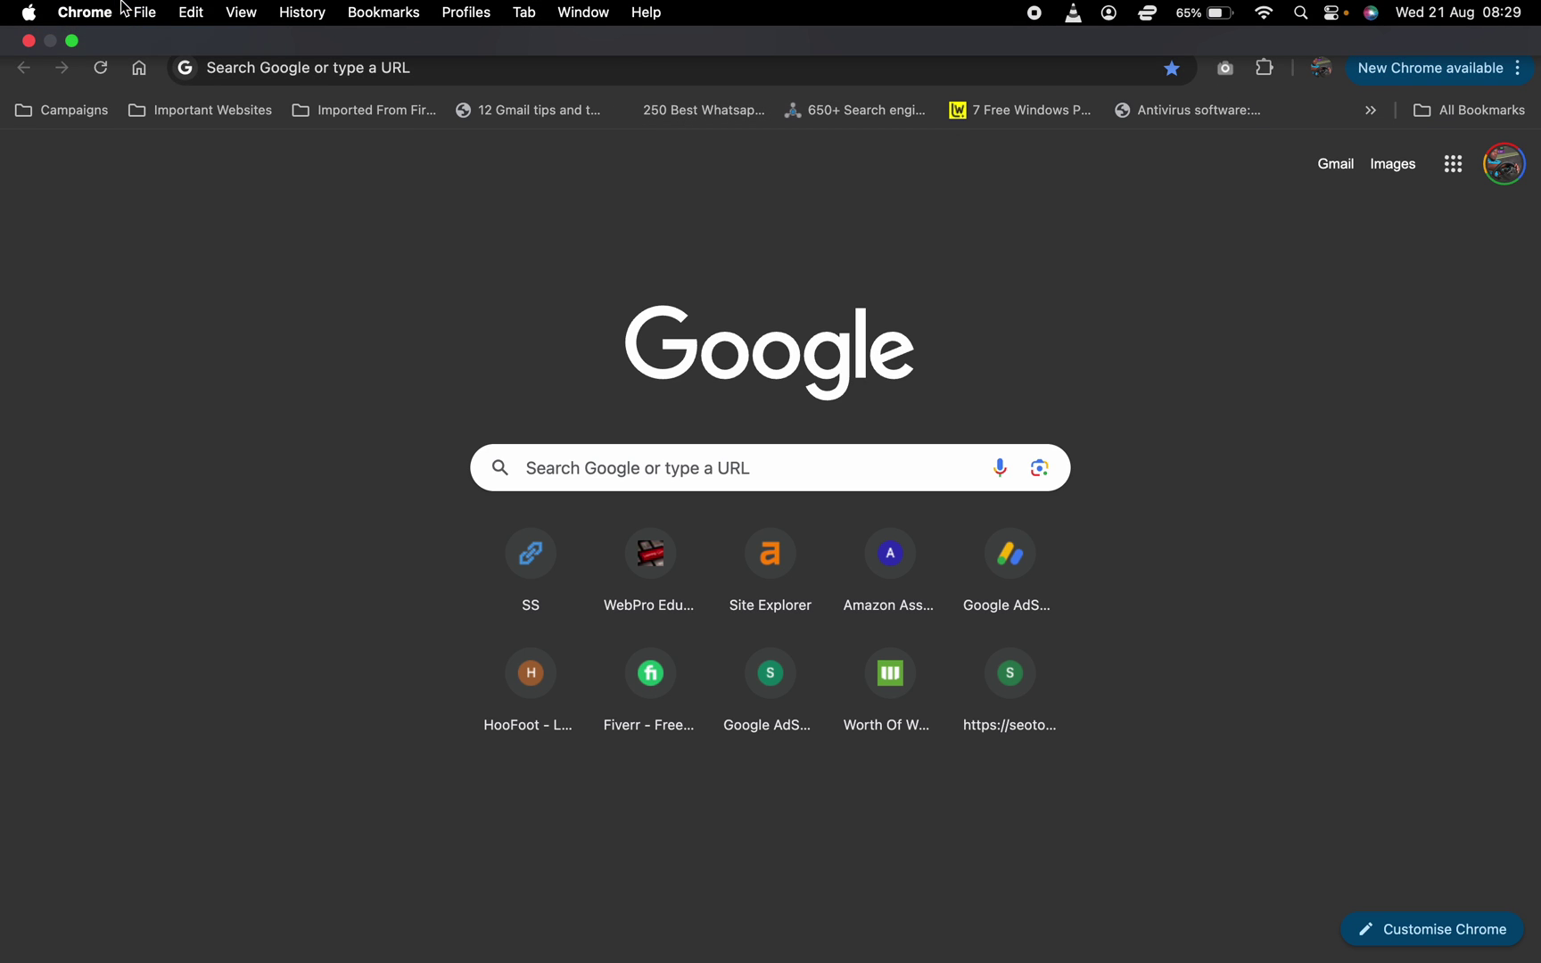
# Step: Reopen Chrome full screen, then relaunch it from the 'New Chrome available' notice
pyautogui.click(29, 41)
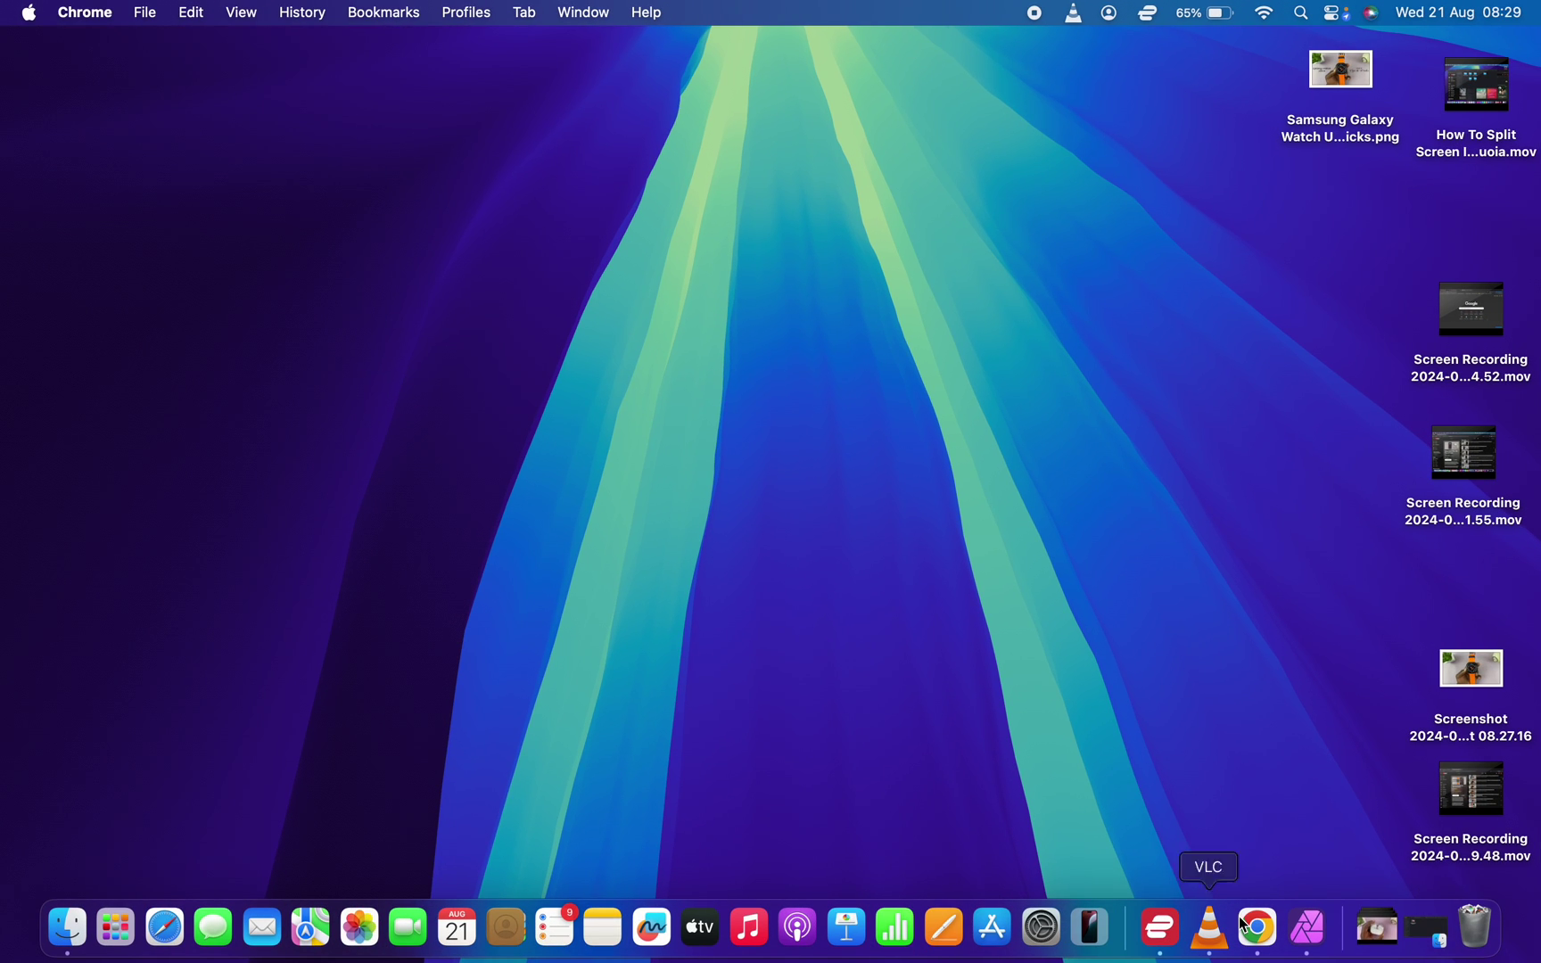
pyautogui.click(1257, 926)
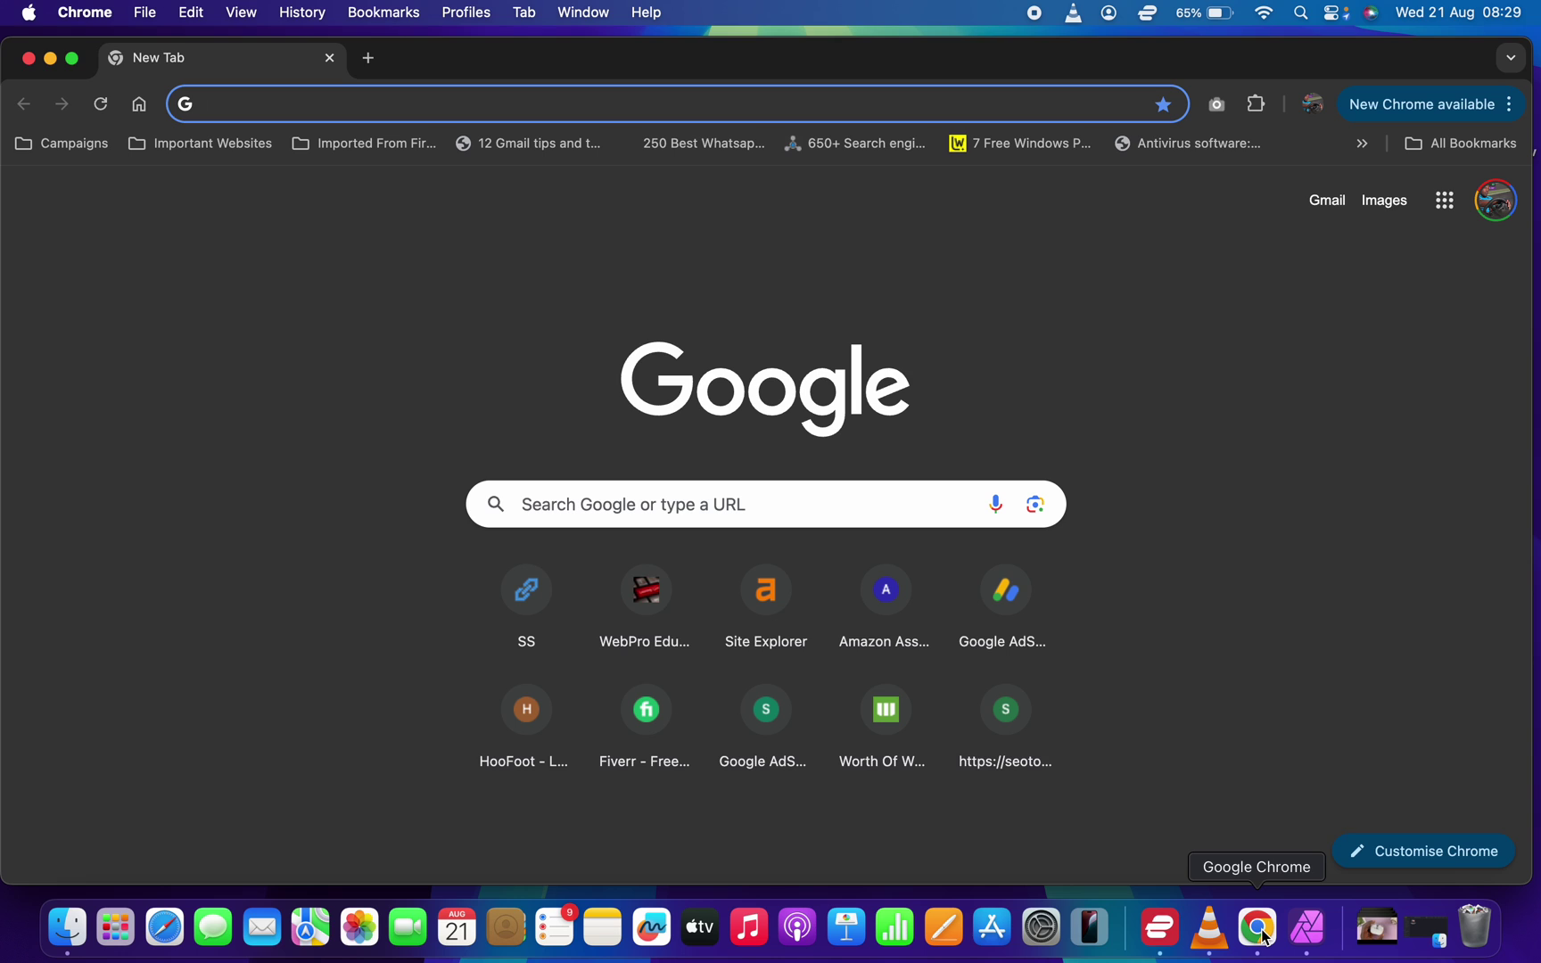
pyautogui.click(73, 58)
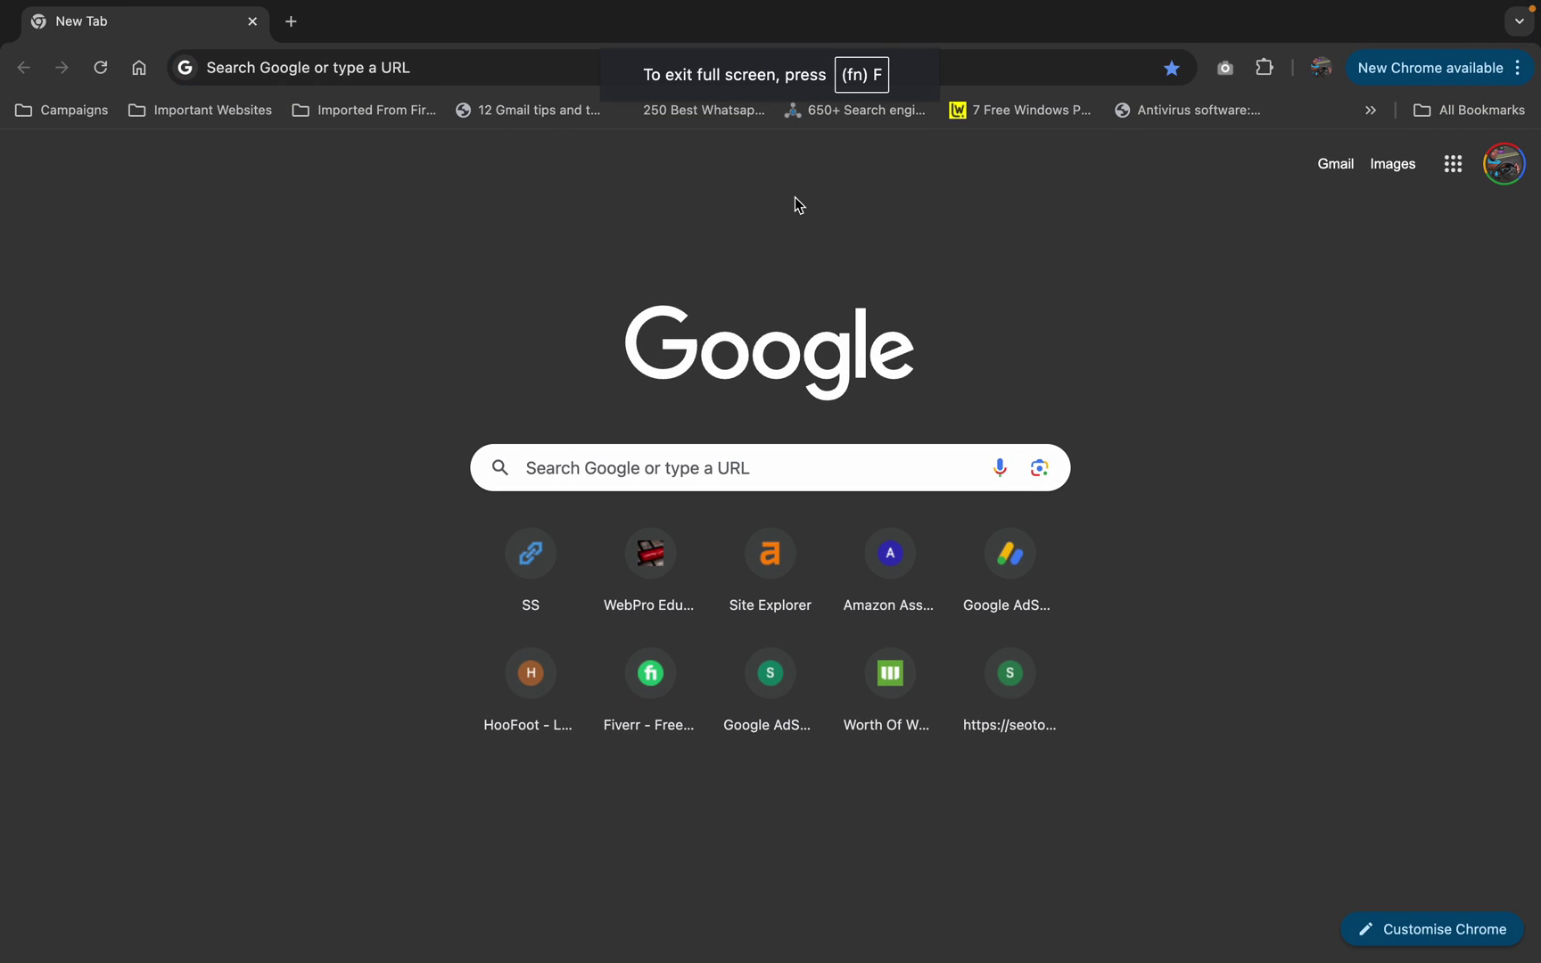
pyautogui.click(1430, 70)
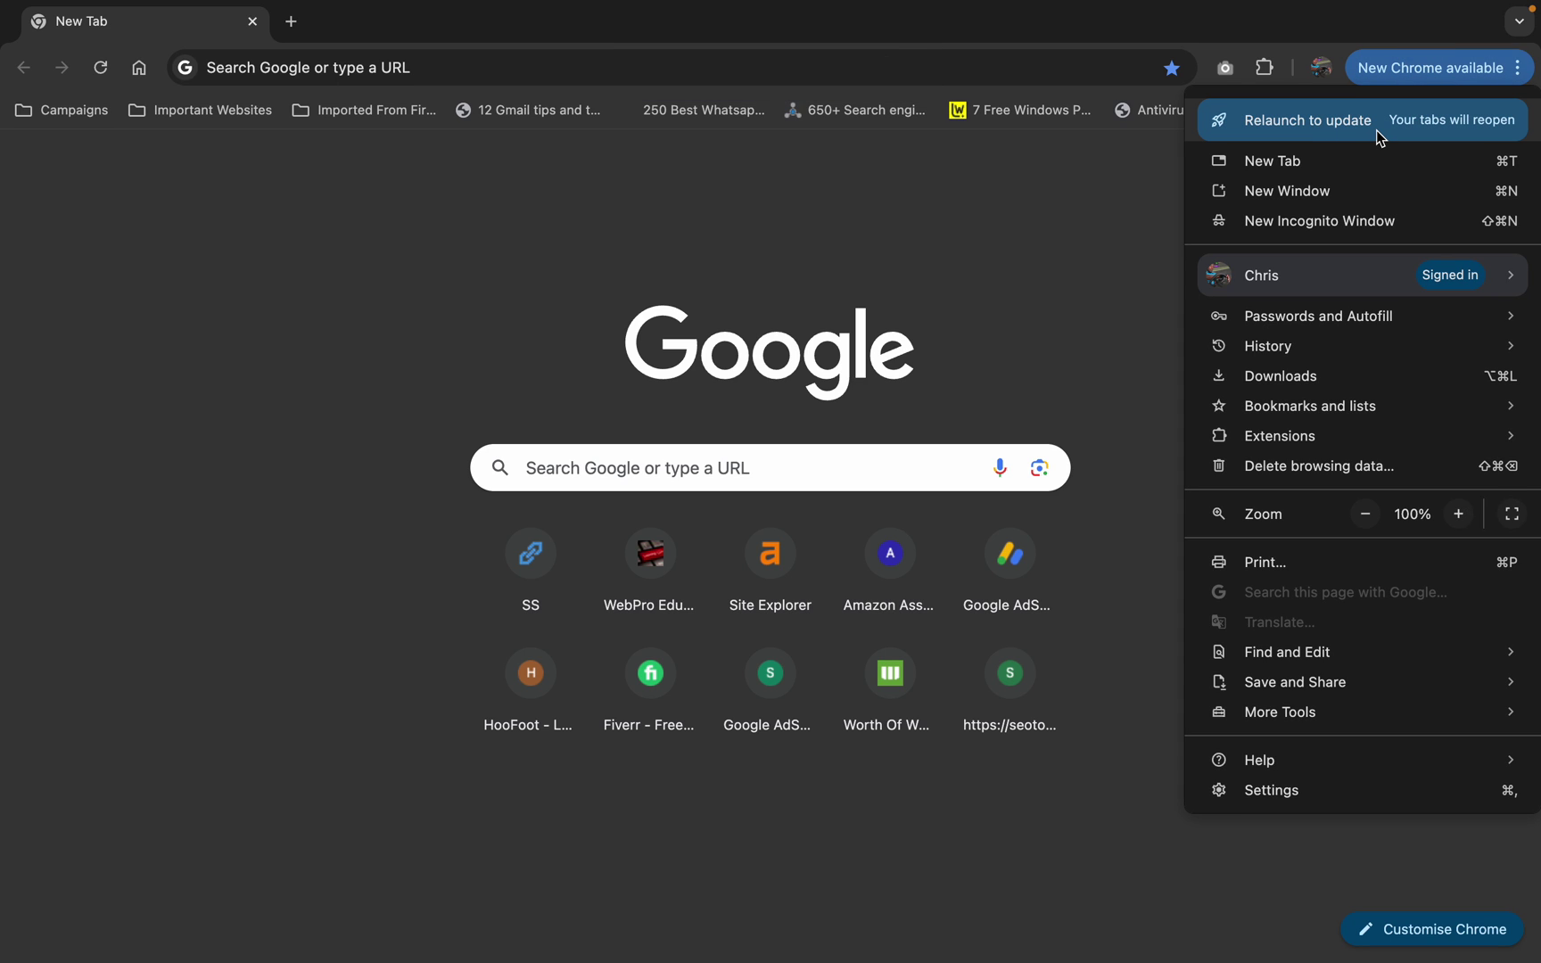
pyautogui.click(1378, 130)
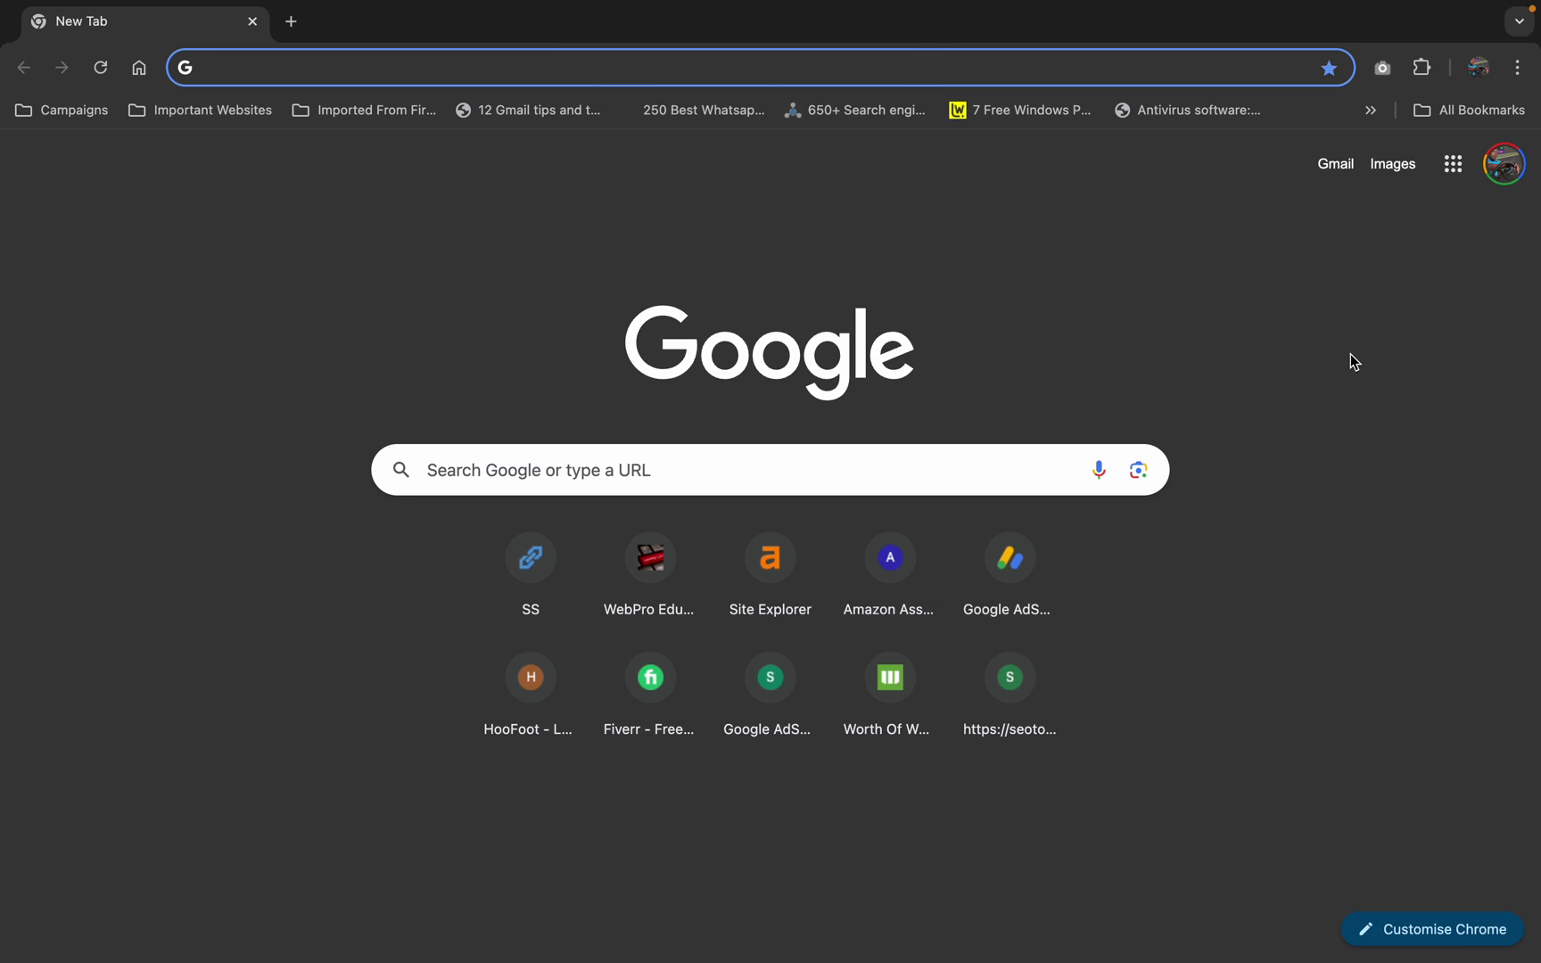
# Step: Open About Google Chrome to confirm version 127.0.6533.120 is up to date
pyautogui.click(1516, 67)
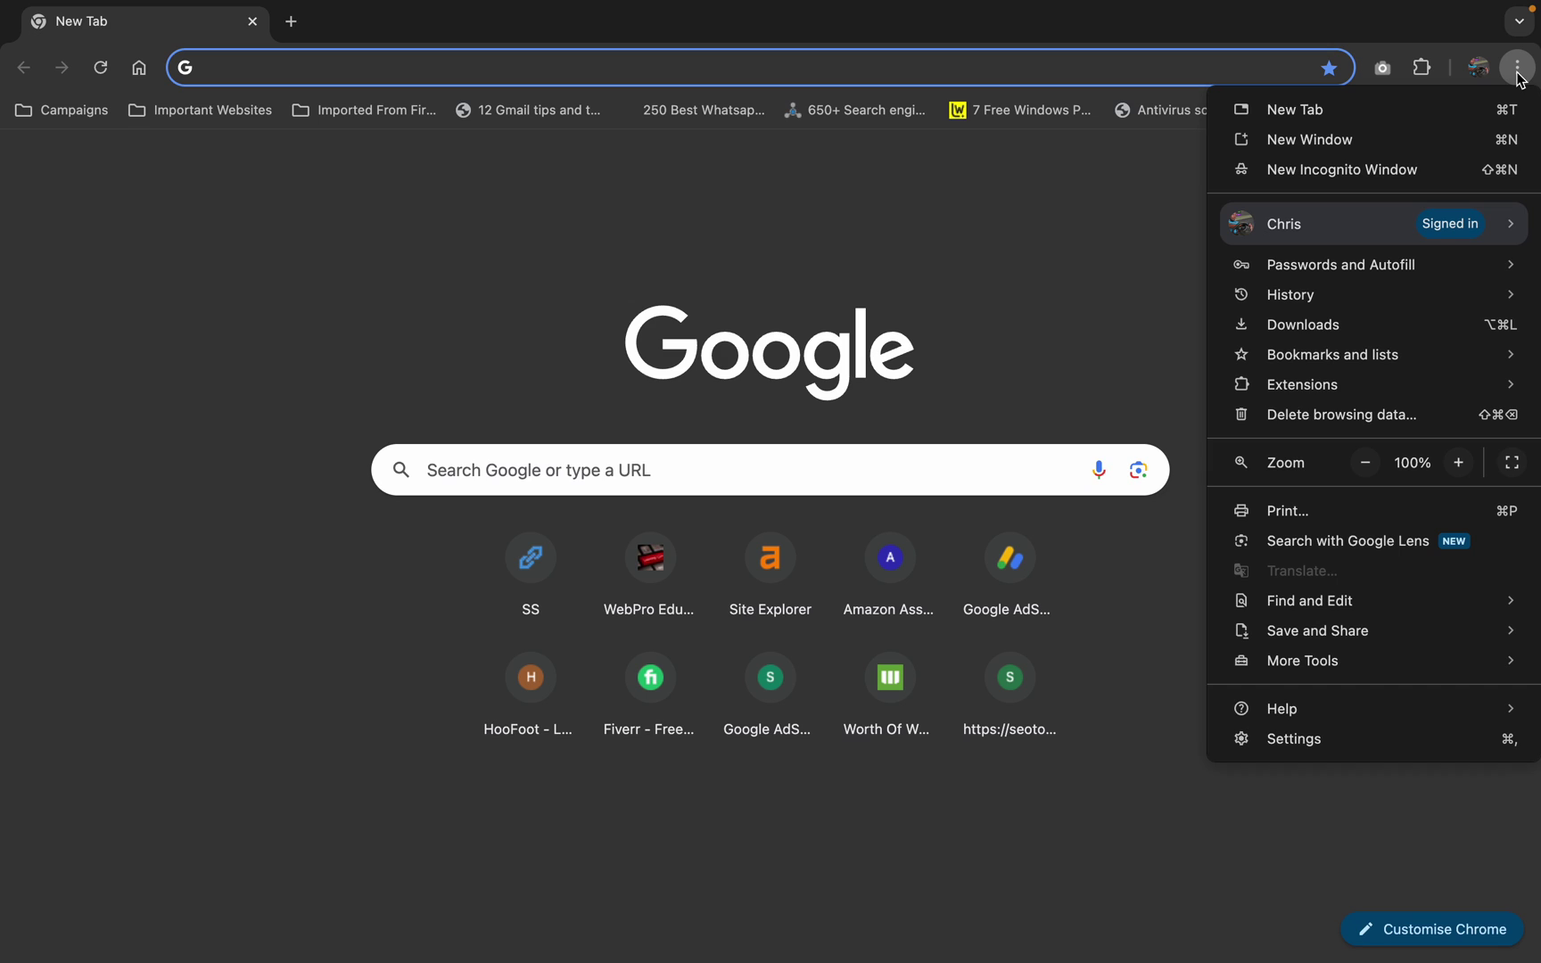
pyautogui.moveTo(1283, 709)
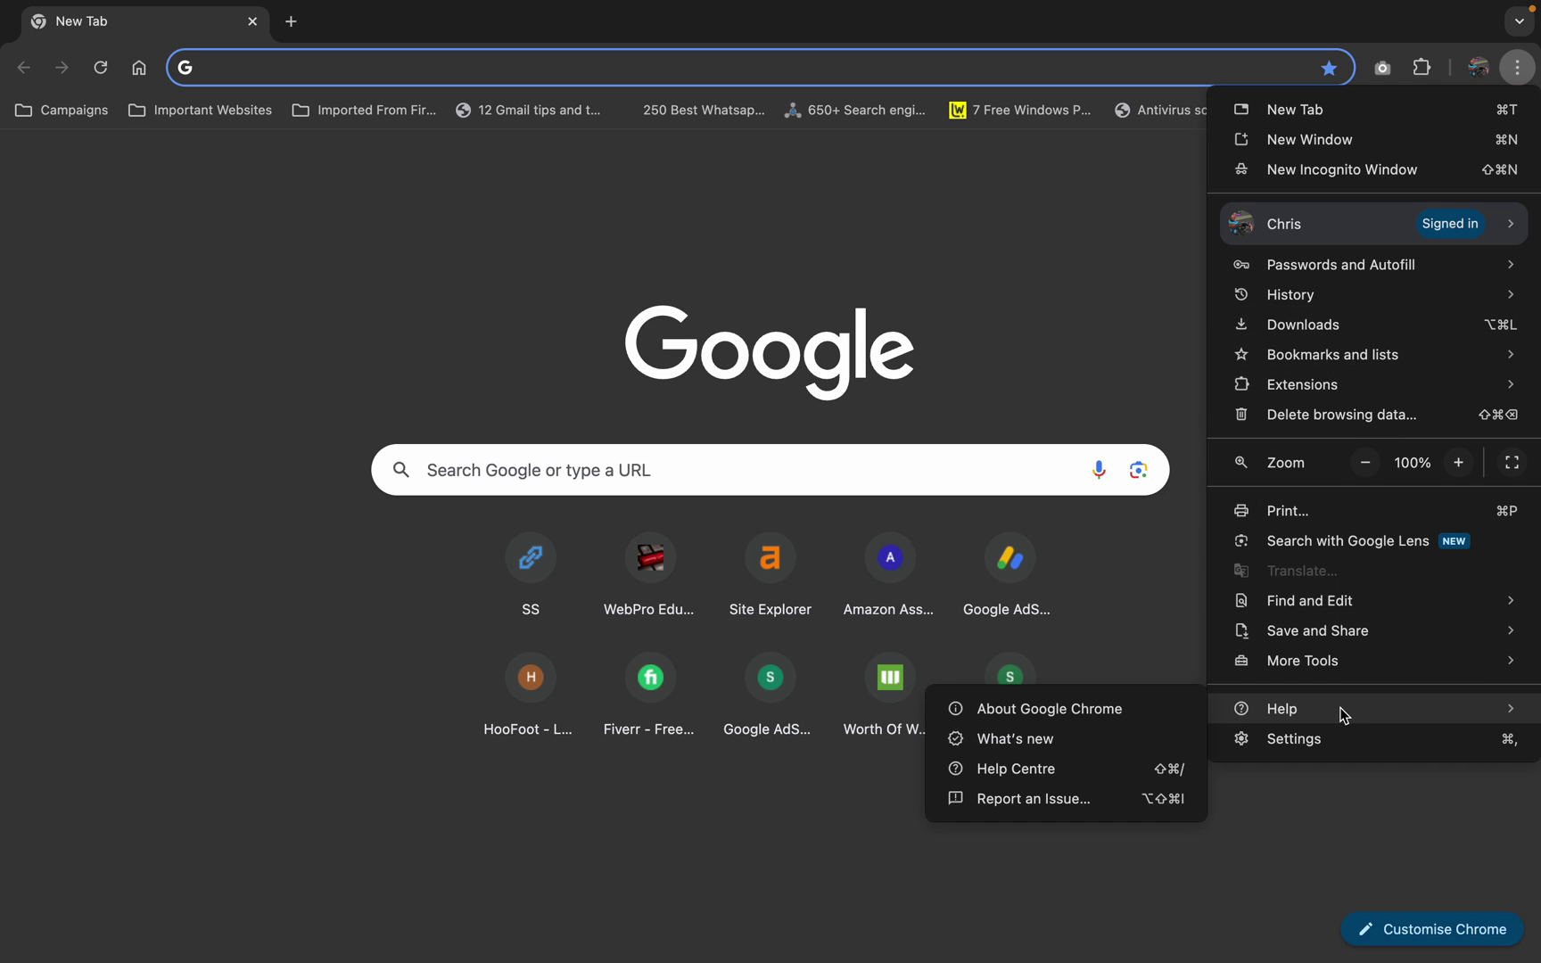
pyautogui.click(1089, 713)
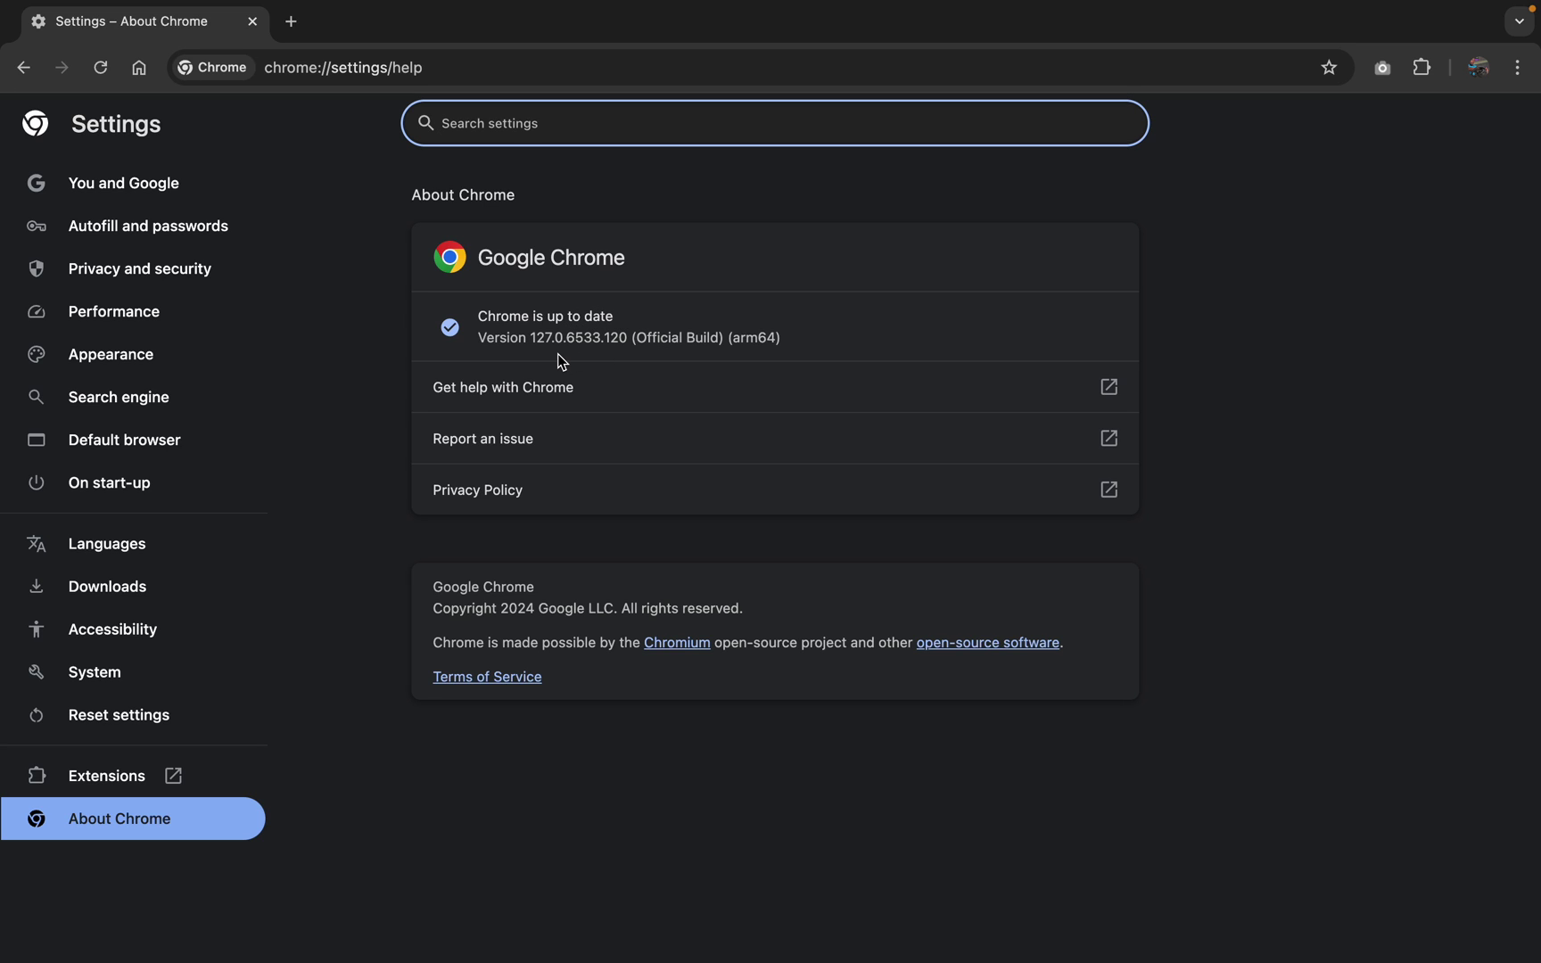
pyautogui.click(1262, 319)
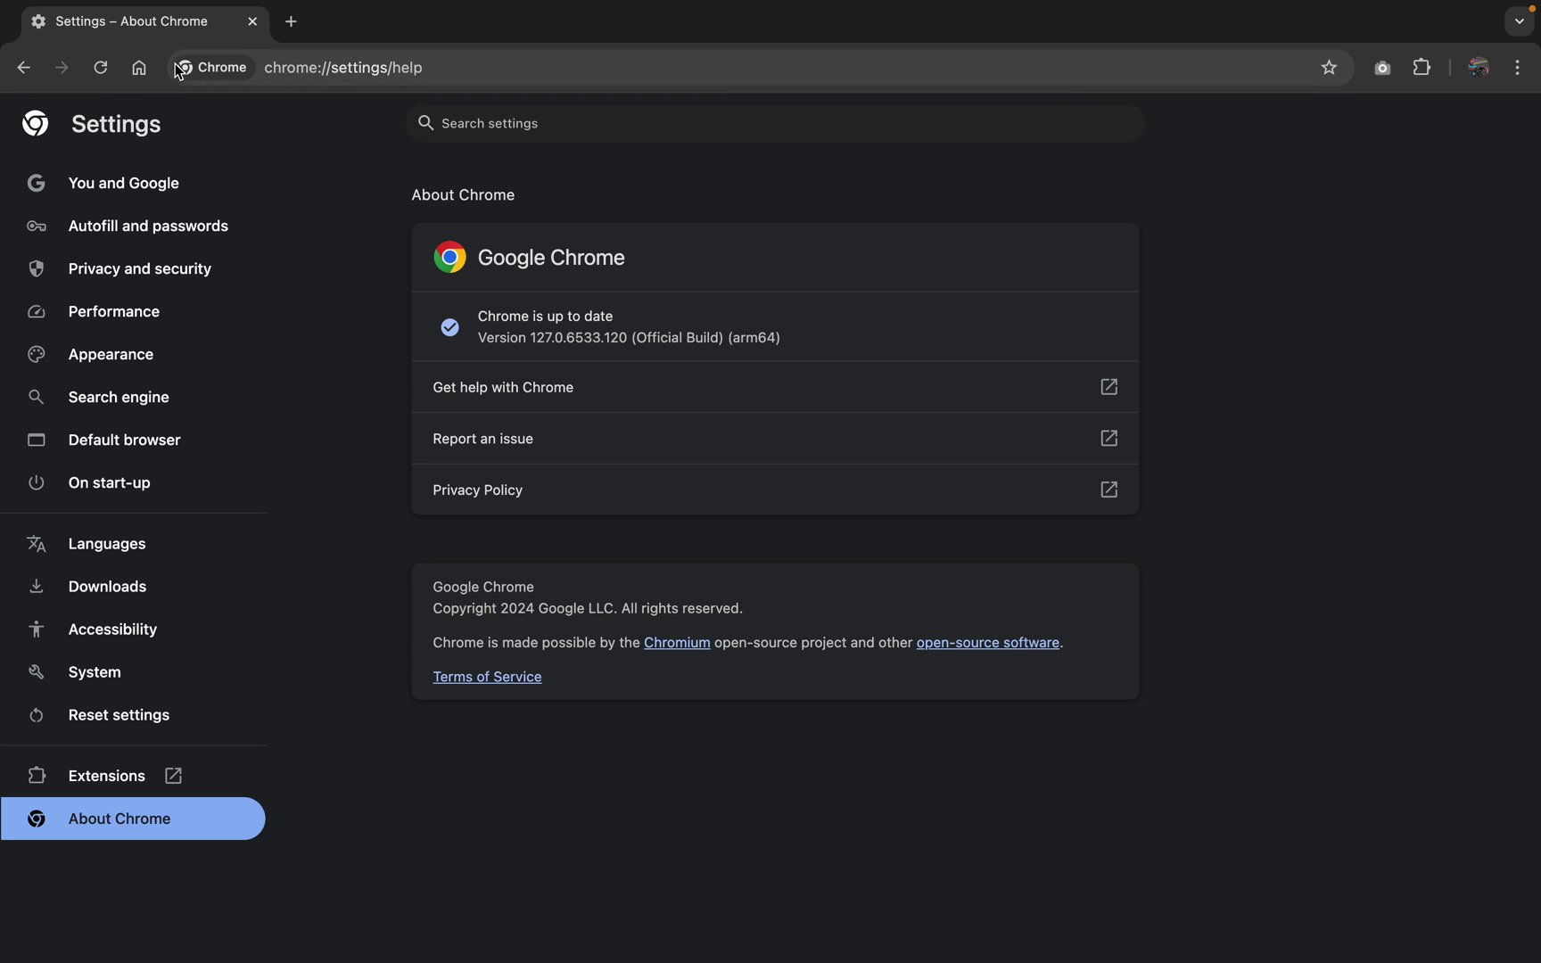